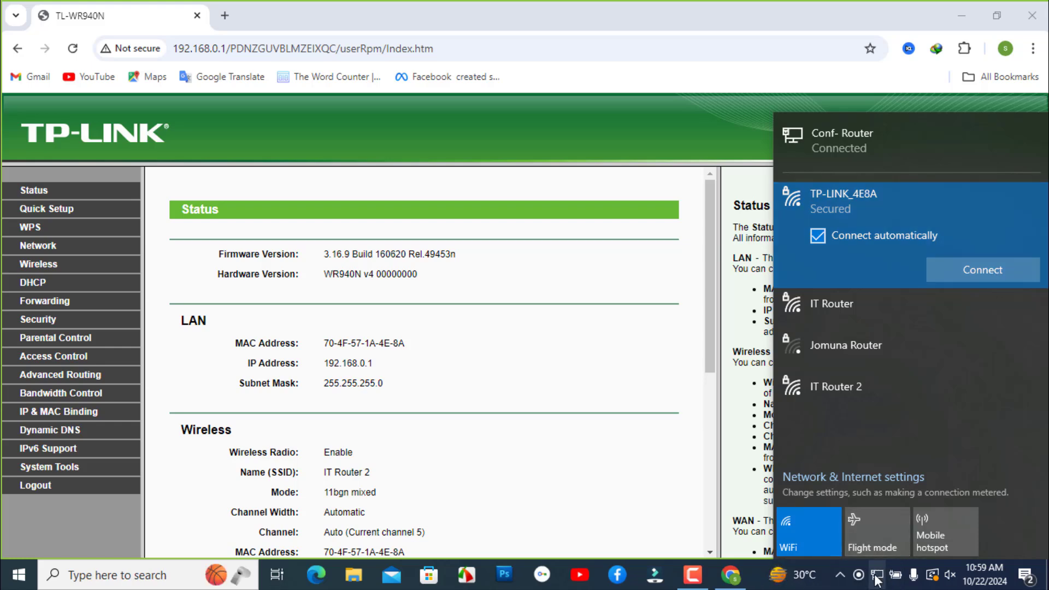
- Dismiss the Wi-Fi network list to view the router Status page showing IT Router 2
{"action": "left_click", "coordinate": [574, 399]}
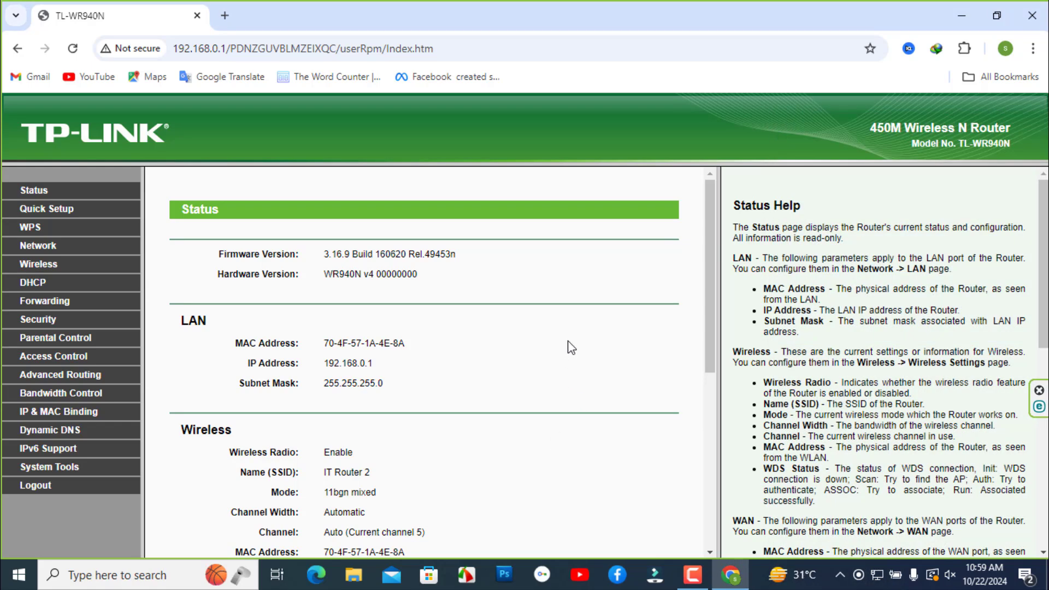
{"action": "scroll", "coordinate": [567, 349], "scroll_direction": "down", "scroll_amount": 3}
{"action": "scroll", "coordinate": [571, 348], "scroll_direction": "down", "scroll_amount": 3}
{"action": "scroll", "coordinate": [571, 349], "scroll_direction": "up", "scroll_amount": 5}
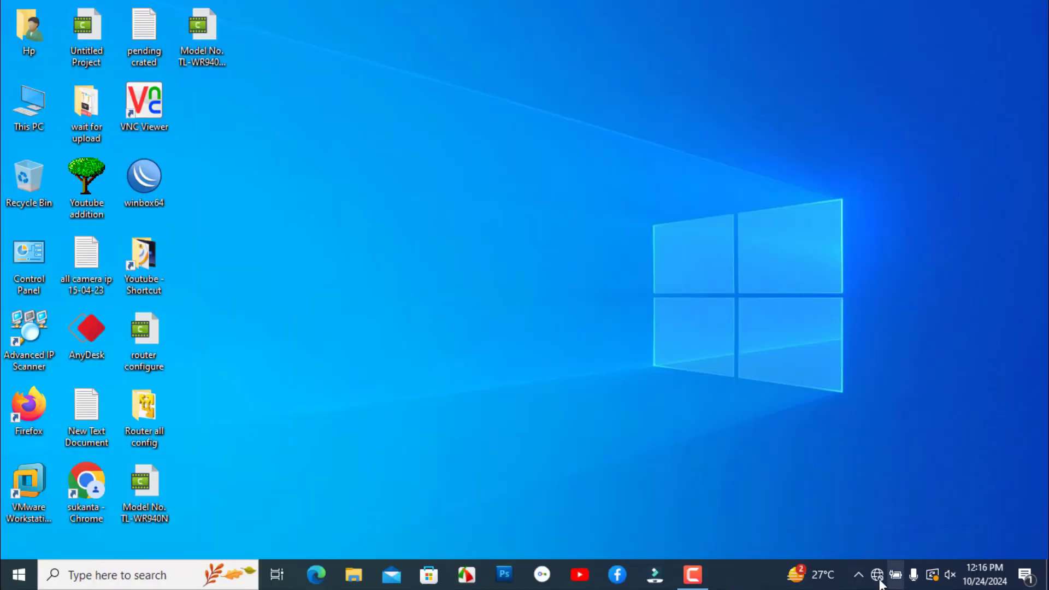
- Go from Network & Internet settings to the Ethernet adapter list
{"action": "right_click", "coordinate": [877, 576]}
{"action": "left_click", "coordinate": [874, 555]}
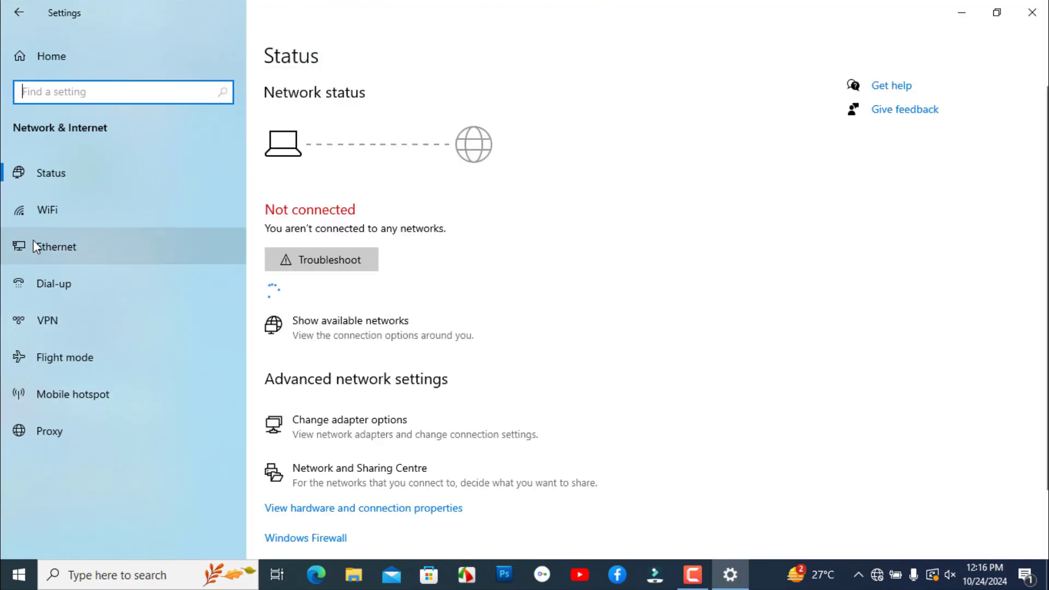
{"action": "left_click", "coordinate": [33, 243]}
{"action": "left_click", "coordinate": [869, 114]}
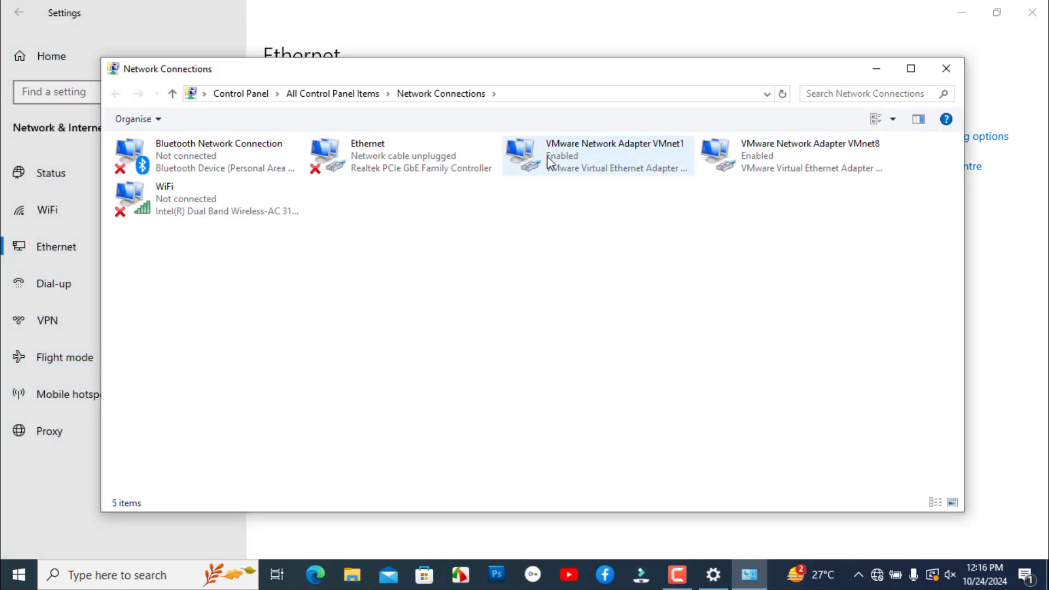
- Set Ethernet IPv4 to obtain the IP address and DNS server automatically
{"action": "double_click", "coordinate": [410, 153]}
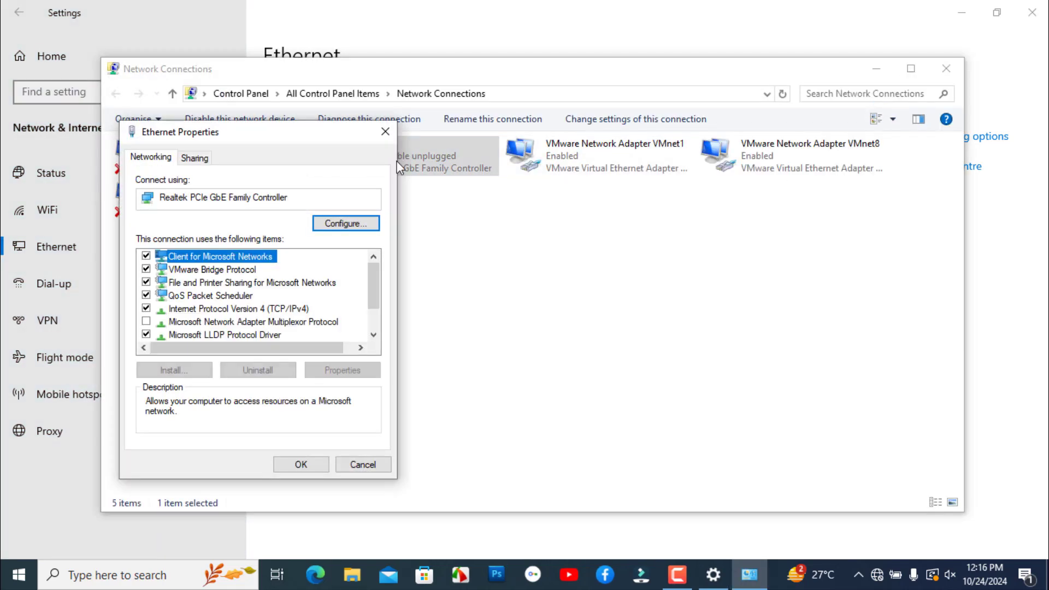
{"action": "double_click", "coordinate": [267, 309]}
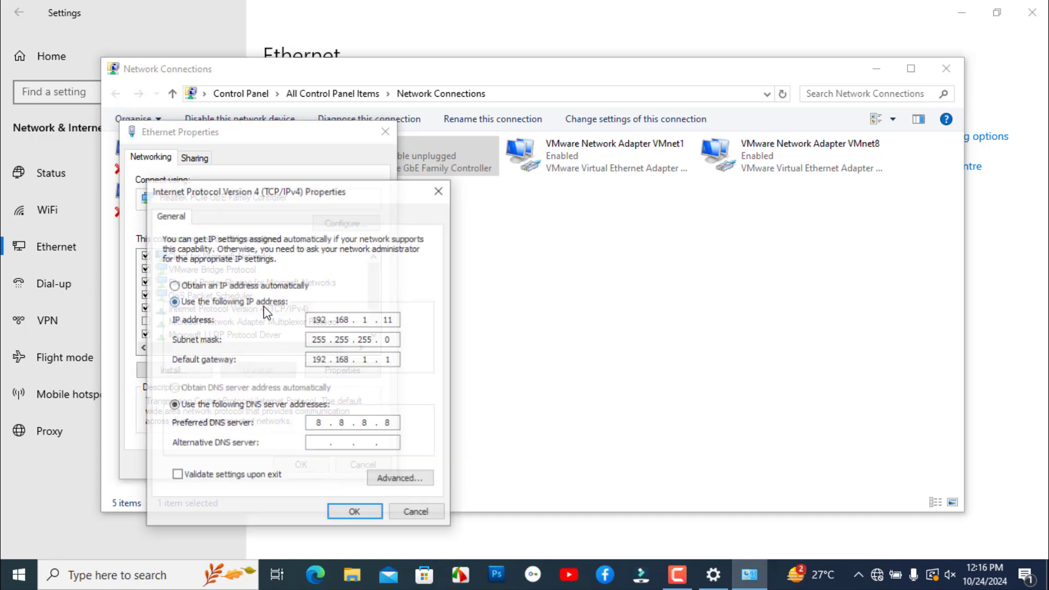
{"action": "left_click", "coordinate": [233, 287]}
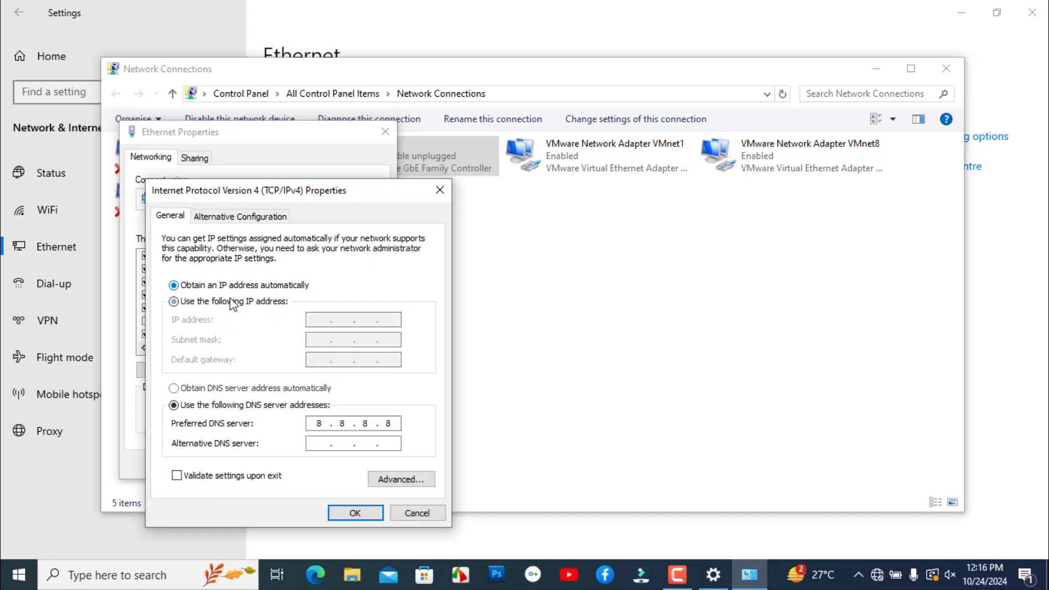
{"action": "left_click", "coordinate": [232, 388]}
{"action": "left_click", "coordinate": [342, 508]}
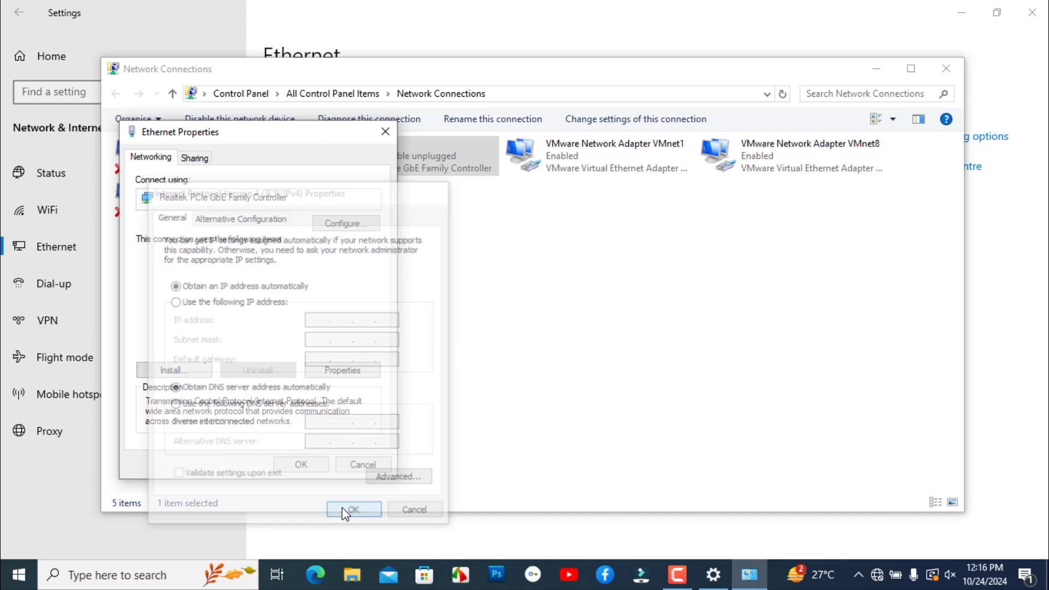
{"action": "left_click", "coordinate": [300, 465]}
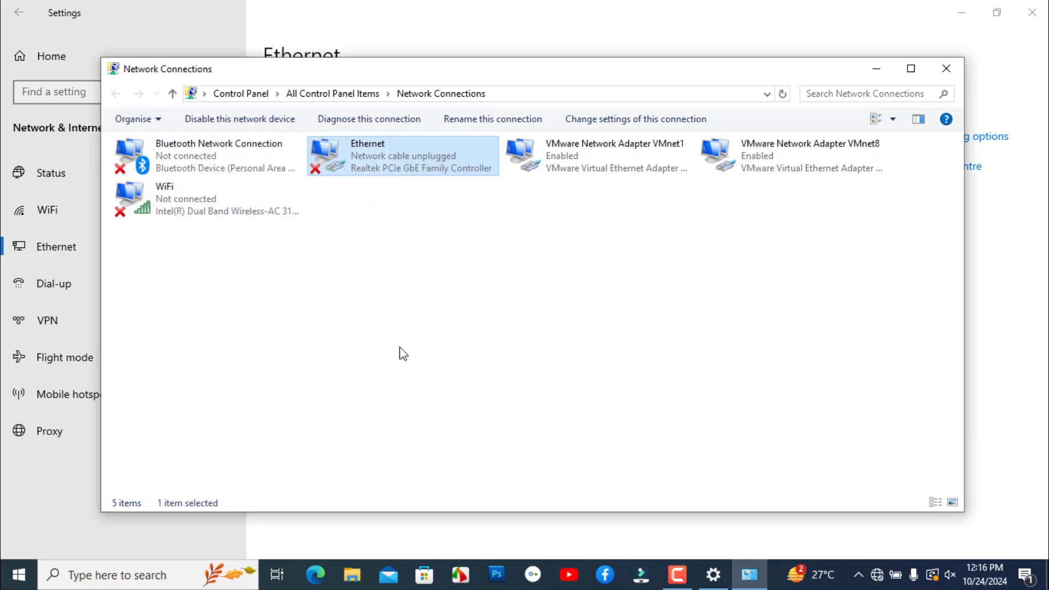
- Close the network windows and launch Google Chrome
{"action": "left_click", "coordinate": [946, 66]}
{"action": "left_click", "coordinate": [1032, 12]}
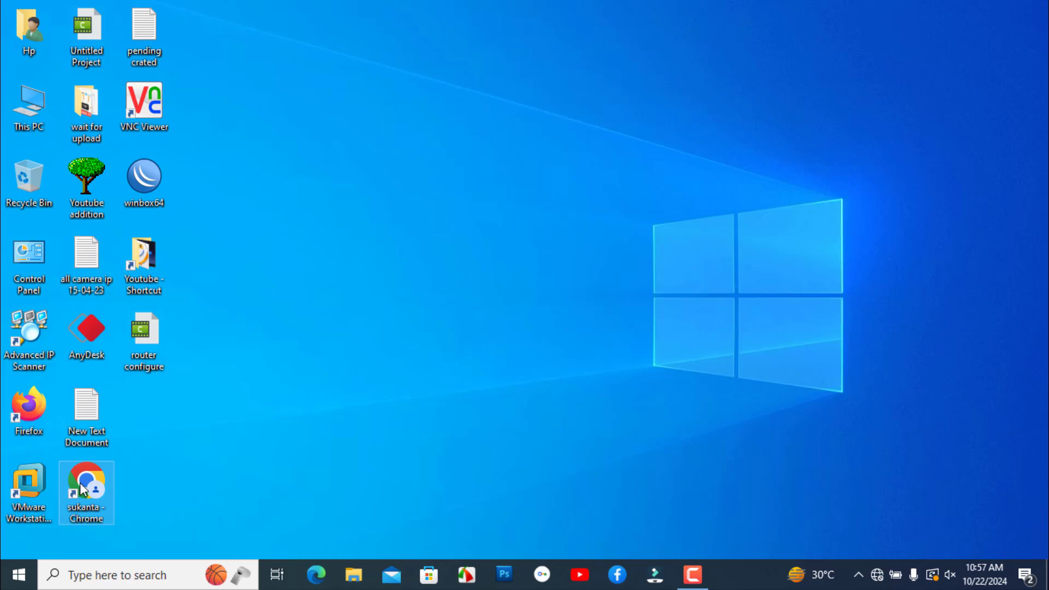
{"action": "double_click", "coordinate": [82, 490]}
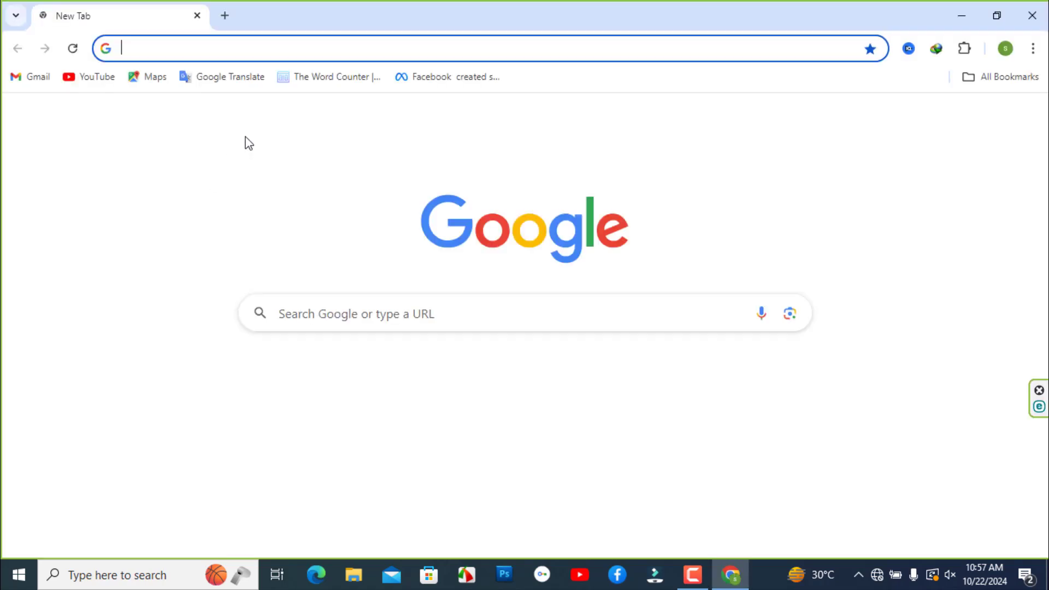
{"action": "left_click", "coordinate": [244, 53]}
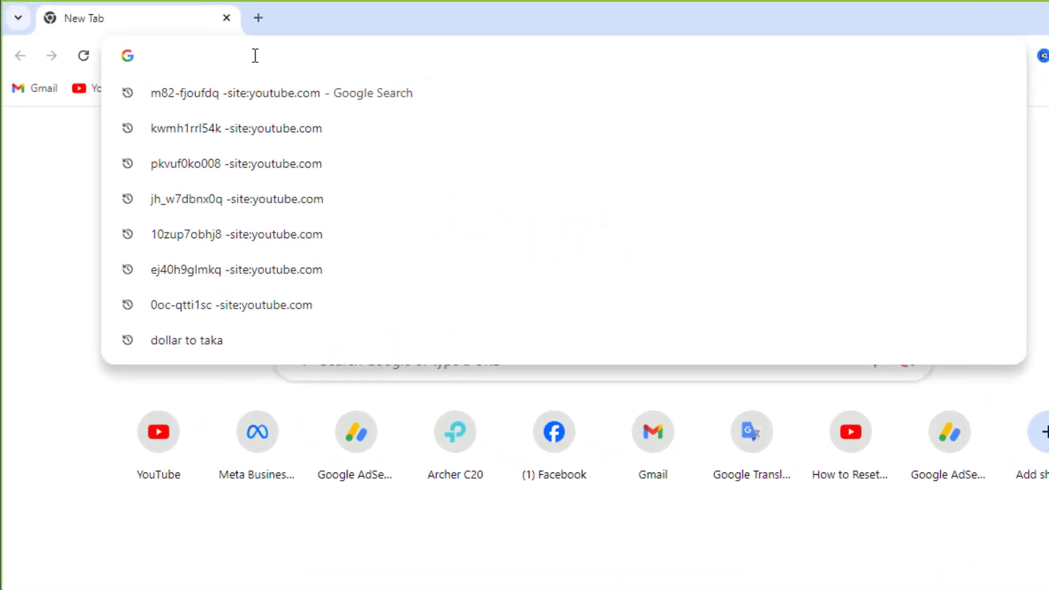
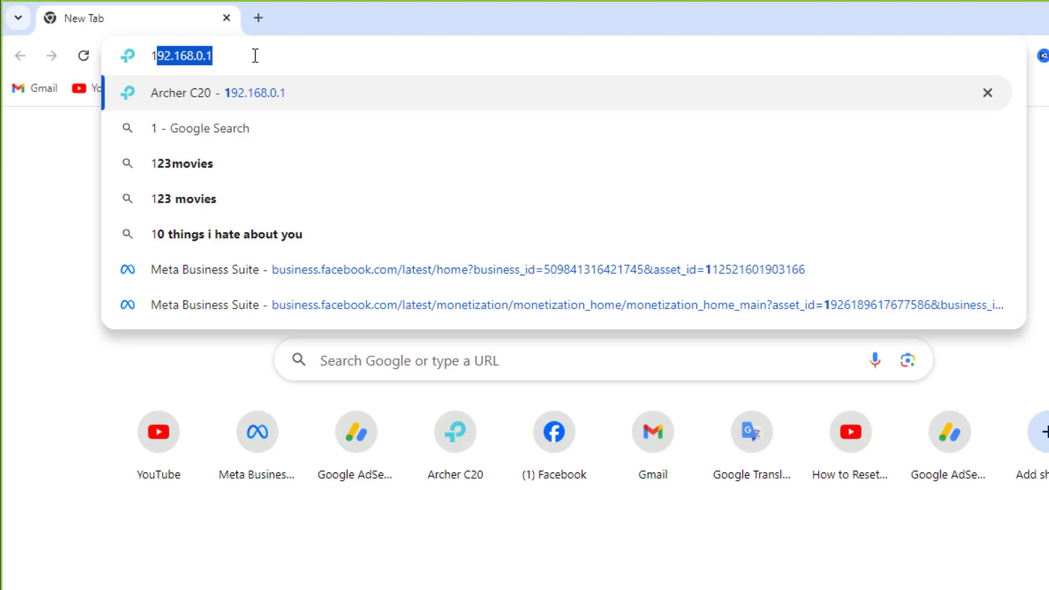
{"action": "key", "text": "Return"}
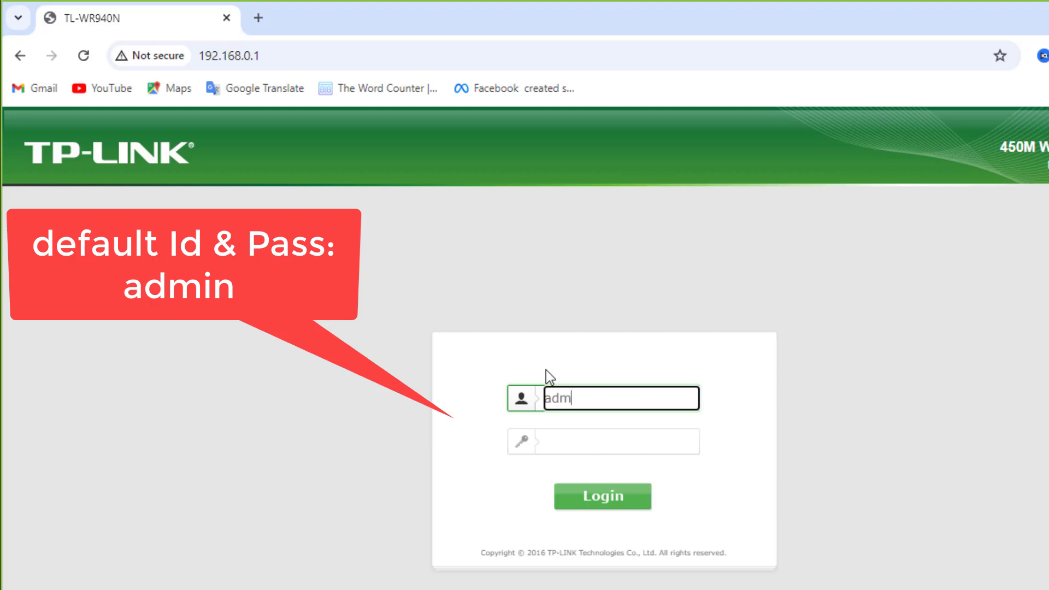
{"action": "key", "text": "Tab"}
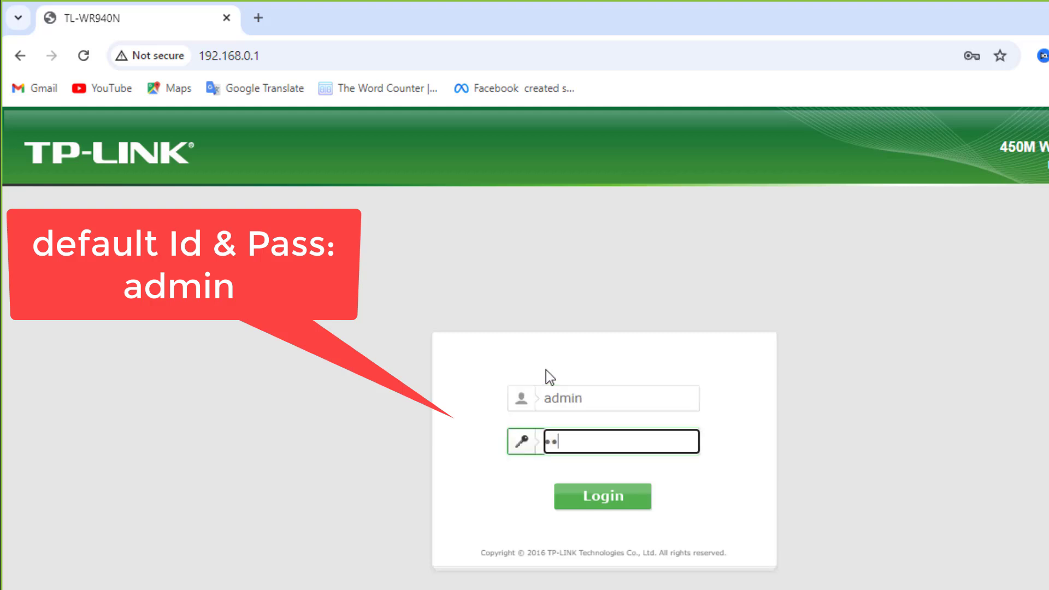
{"action": "key", "text": "Return"}
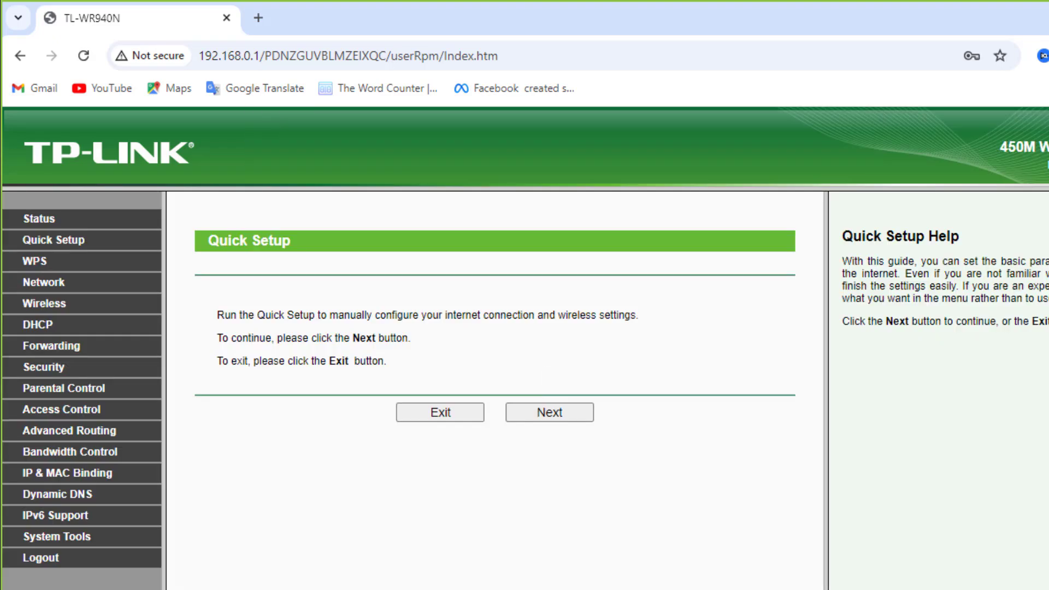
- Start the Quick Setup wizard with Static IP as the WAN connection type
{"action": "left_click", "coordinate": [48, 240]}
{"action": "left_click", "coordinate": [542, 412]}
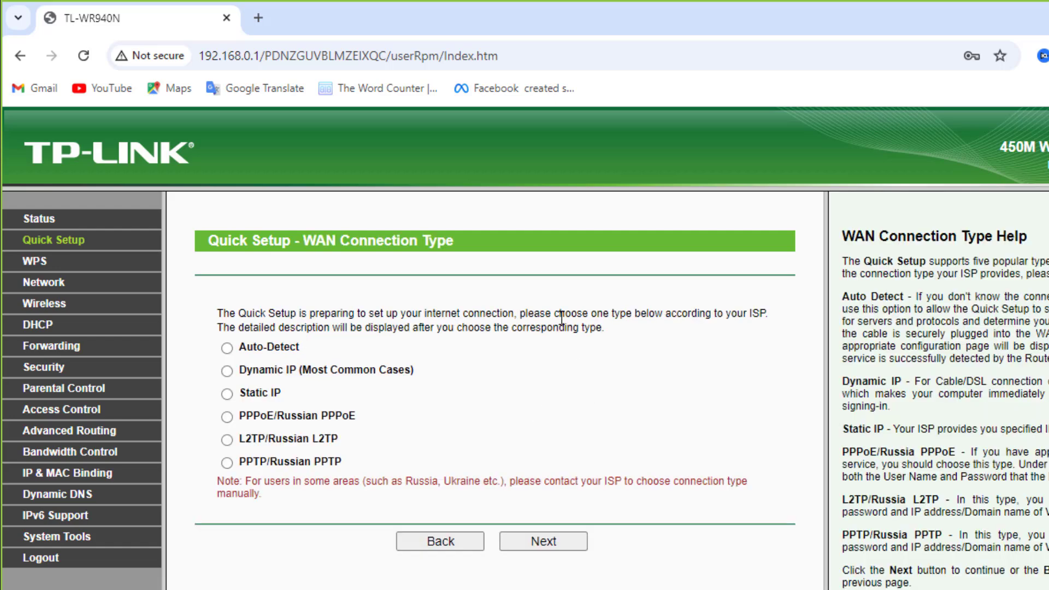
{"action": "left_click", "coordinate": [227, 393]}
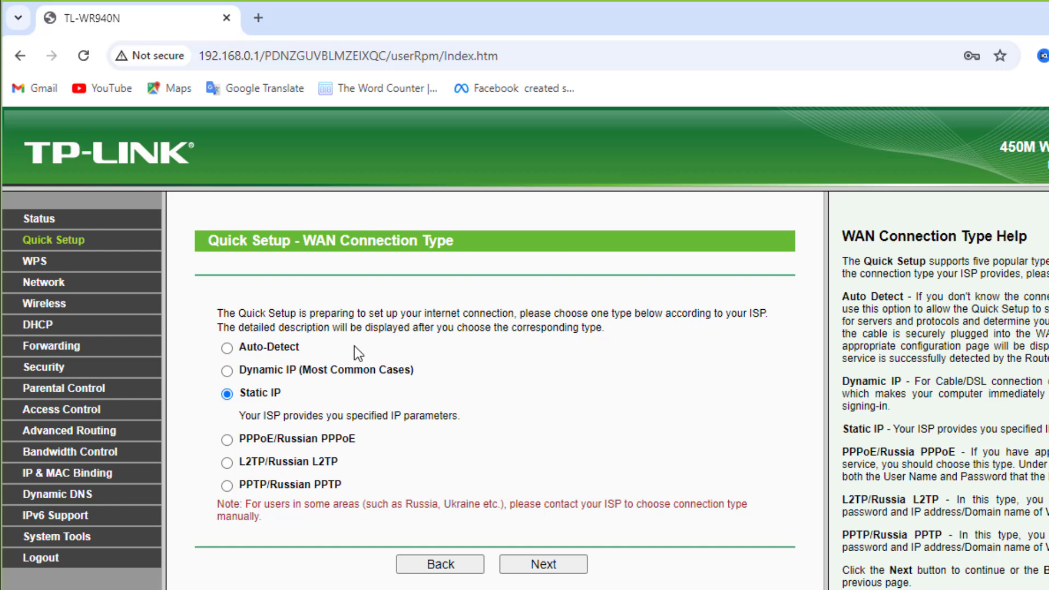
{"action": "left_click", "coordinate": [544, 564]}
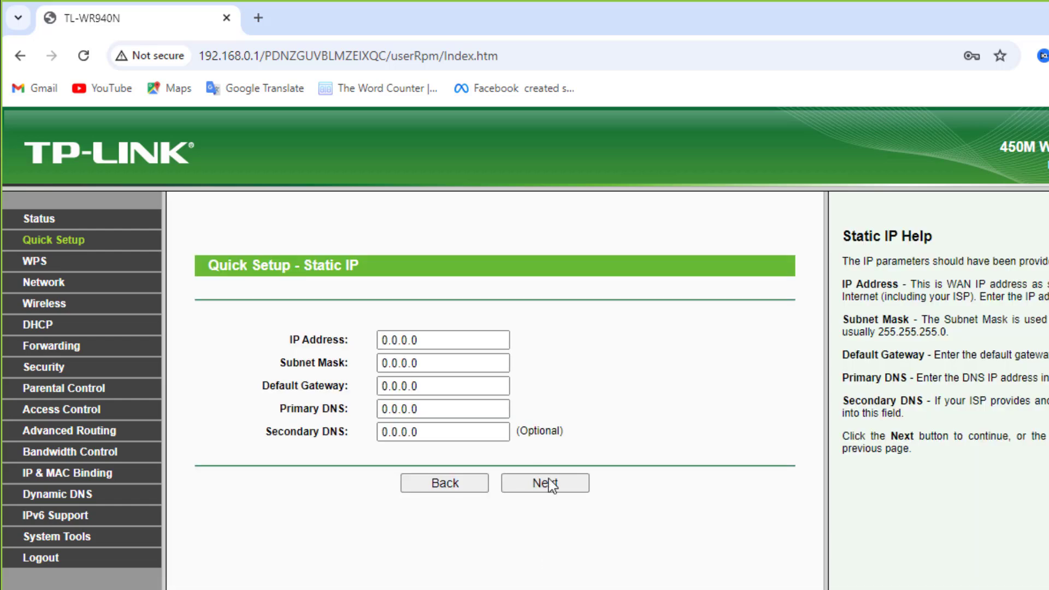
- Replace the 0.0.0.0 IP address with 192.168.1.11
{"action": "left_click", "coordinate": [423, 341]}
{"action": "double_click", "coordinate": [383, 340]}
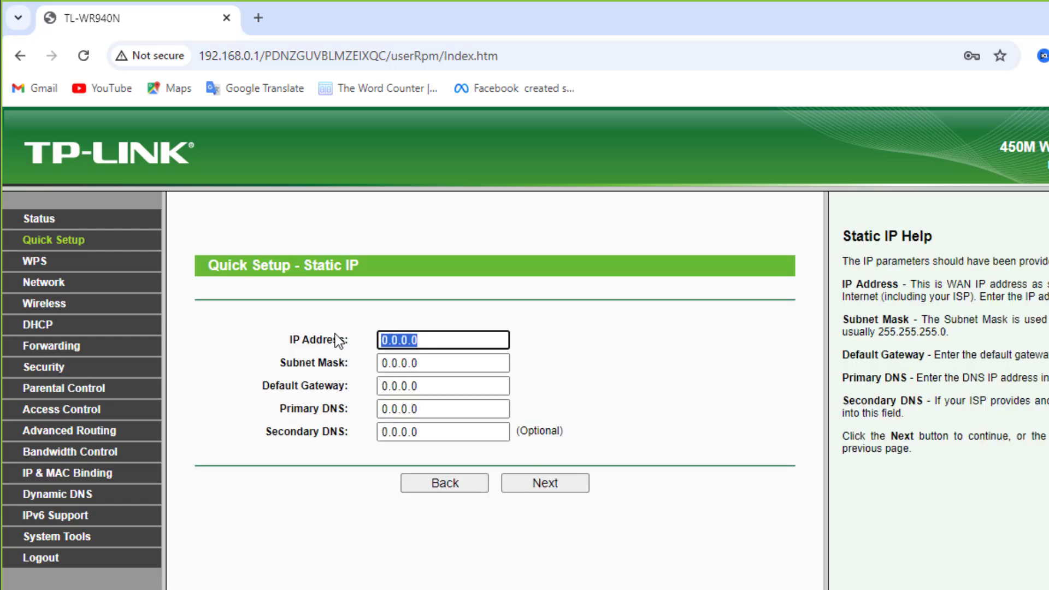
{"action": "type", "text": "192.168.1.206"}
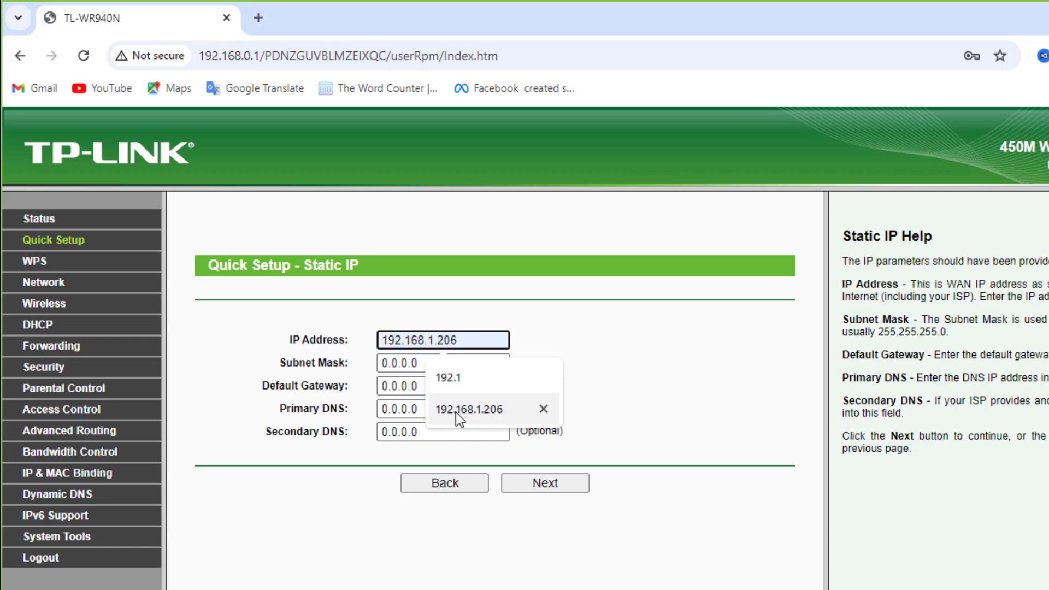
{"action": "left_click", "coordinate": [456, 412]}
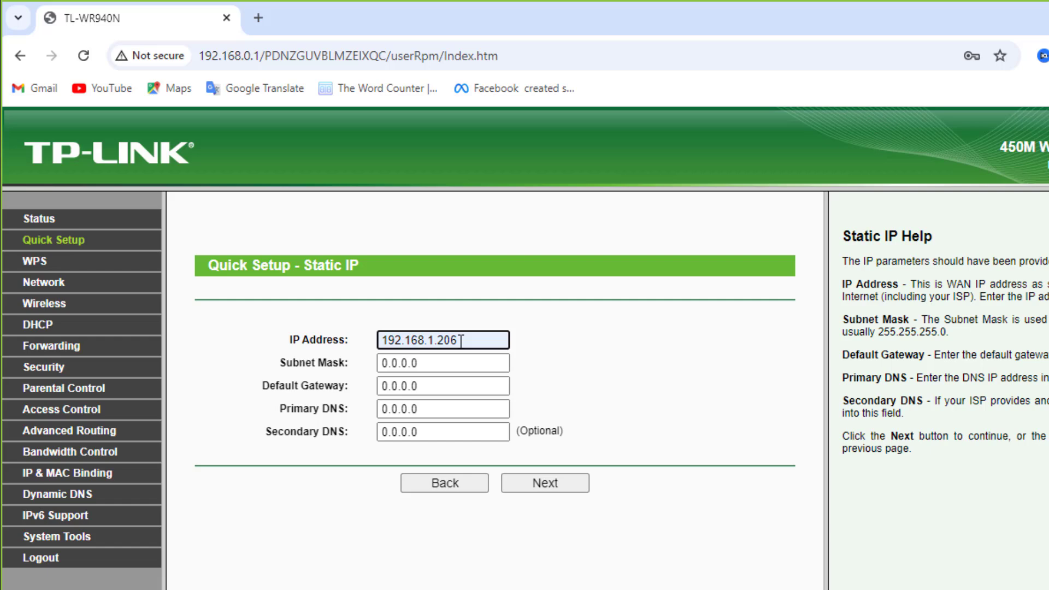
{"action": "key", "text": "BackSpace"}
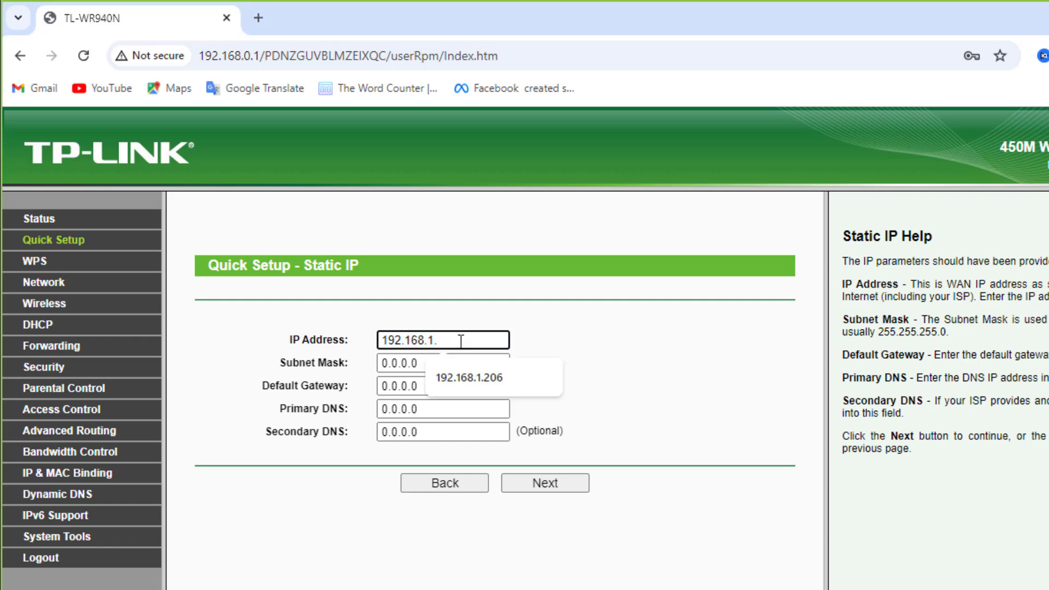
{"action": "type", "text": "11"}
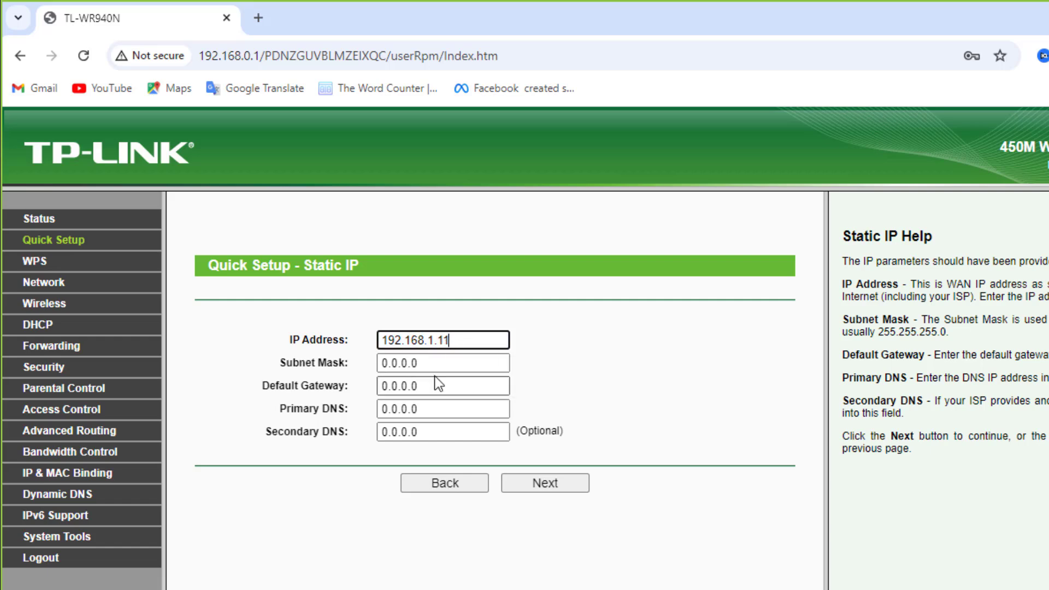
- Enter subnet mask 255.255.255.0, gateway 192.168.1.1 and primary DNS 8.8.8.8
{"action": "left_click", "coordinate": [435, 363]}
{"action": "key", "text": "BackSpace"}
{"action": "key", "text": "BackSpace"}
{"action": "key", "text": "BackSpace"}
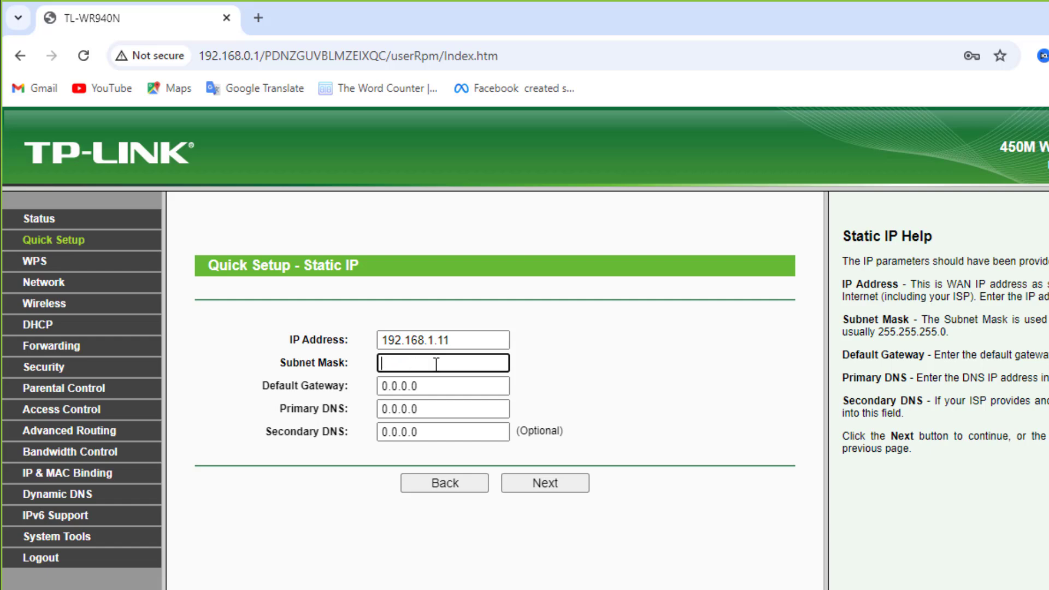
{"action": "type", "text": "2"}
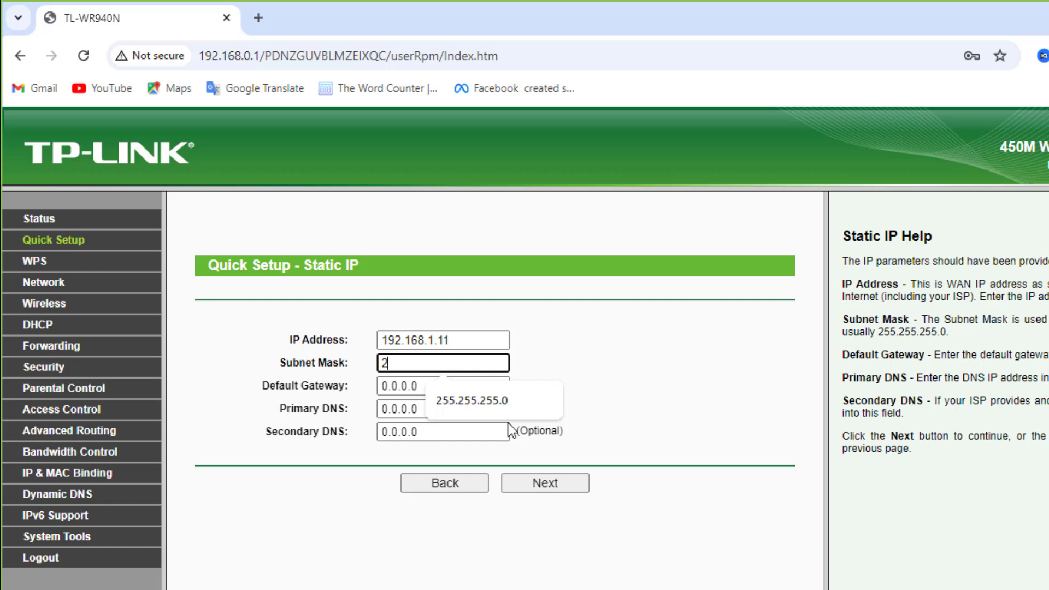
{"action": "left_click", "coordinate": [485, 401]}
{"action": "key", "text": "Tab"}
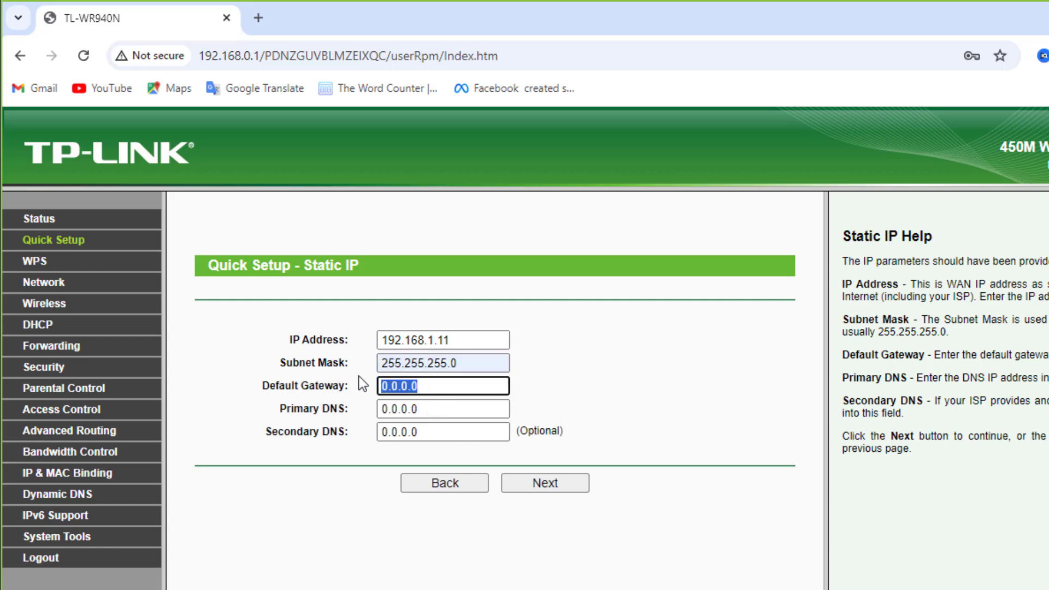
{"action": "key", "text": "BackSpace"}
{"action": "type", "text": "192.168.1.1"}
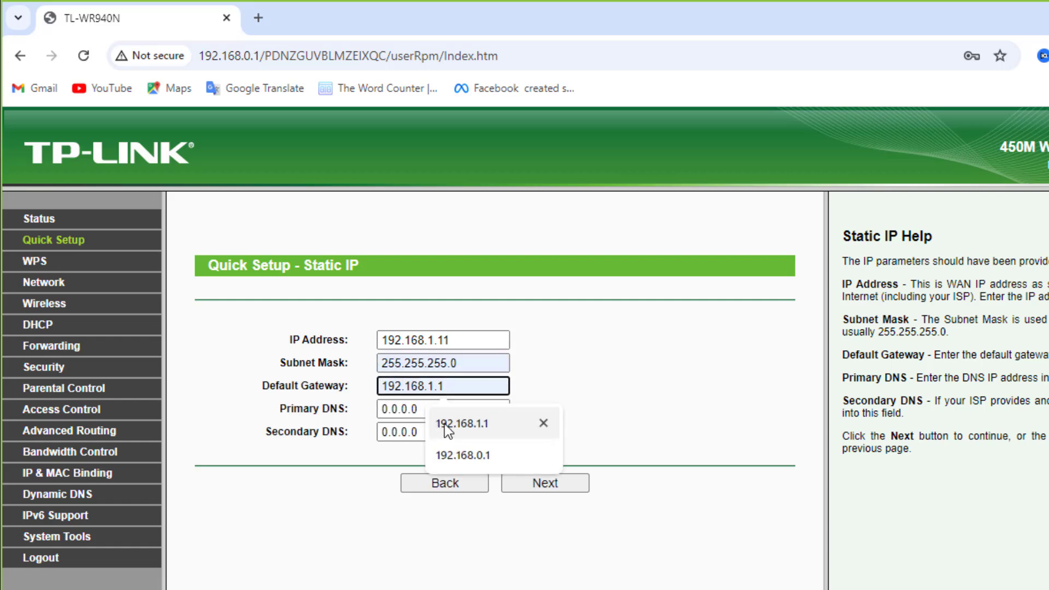
{"action": "left_click", "coordinate": [445, 424]}
{"action": "key", "text": "Tab"}
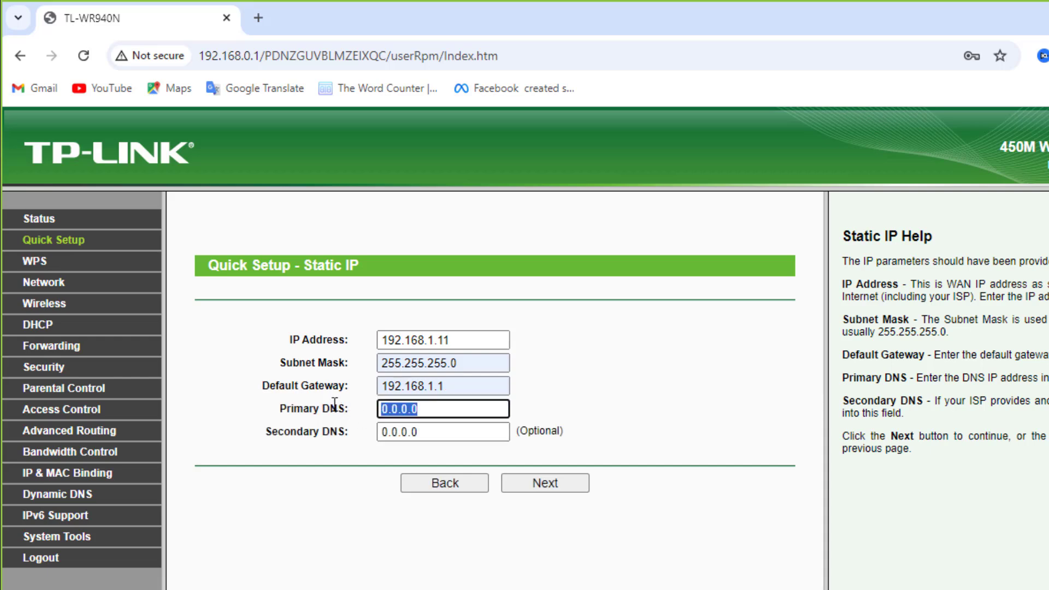
{"action": "key", "text": "BackSpace"}
{"action": "type", "text": "8.8.8.8"}
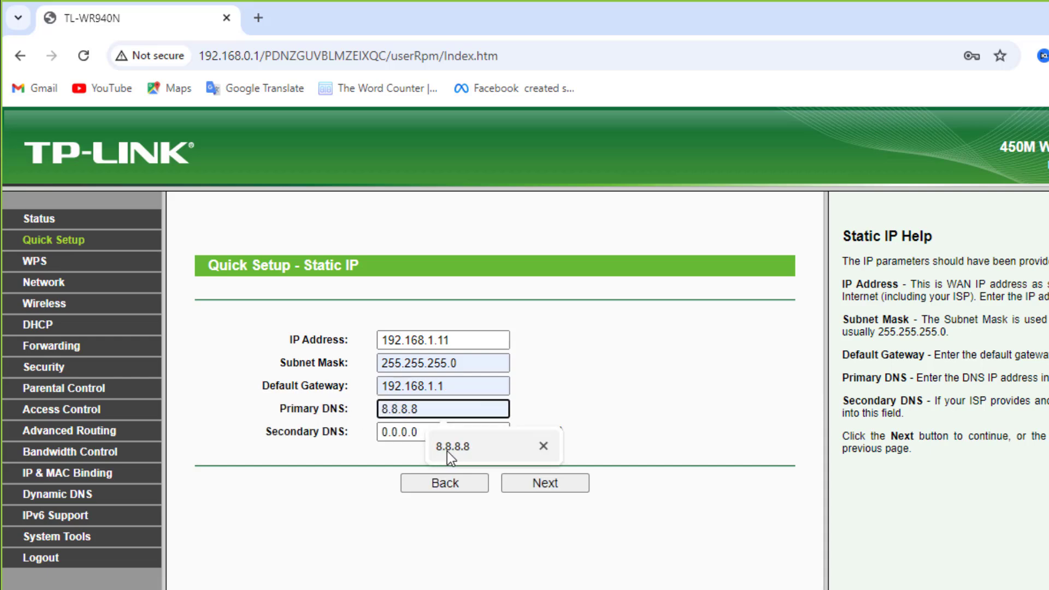
{"action": "left_click", "coordinate": [446, 450]}
{"action": "left_click", "coordinate": [531, 489]}
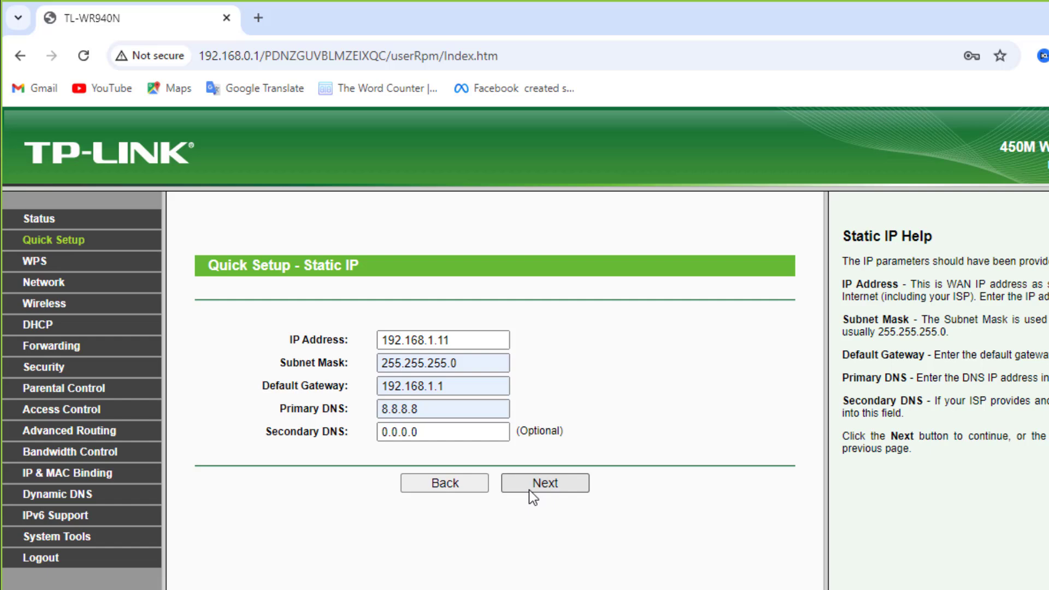
- Submit the static IP settings, dismiss the breach warning, and replace TP-LINK_4E8A with 'IT Router 2'
{"action": "left_click", "coordinate": [532, 488]}
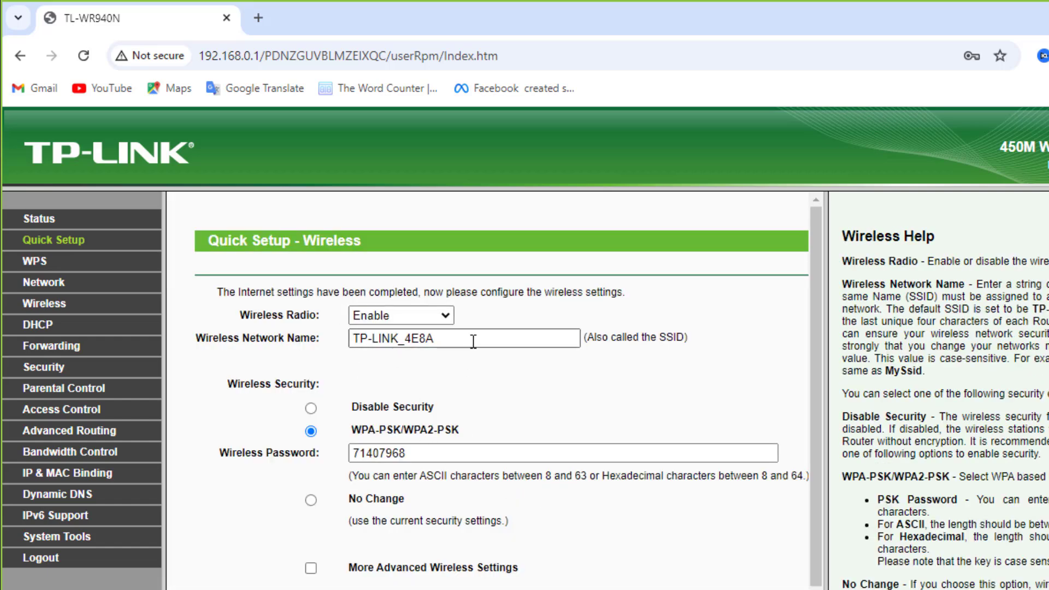
{"action": "left_click", "coordinate": [751, 300]}
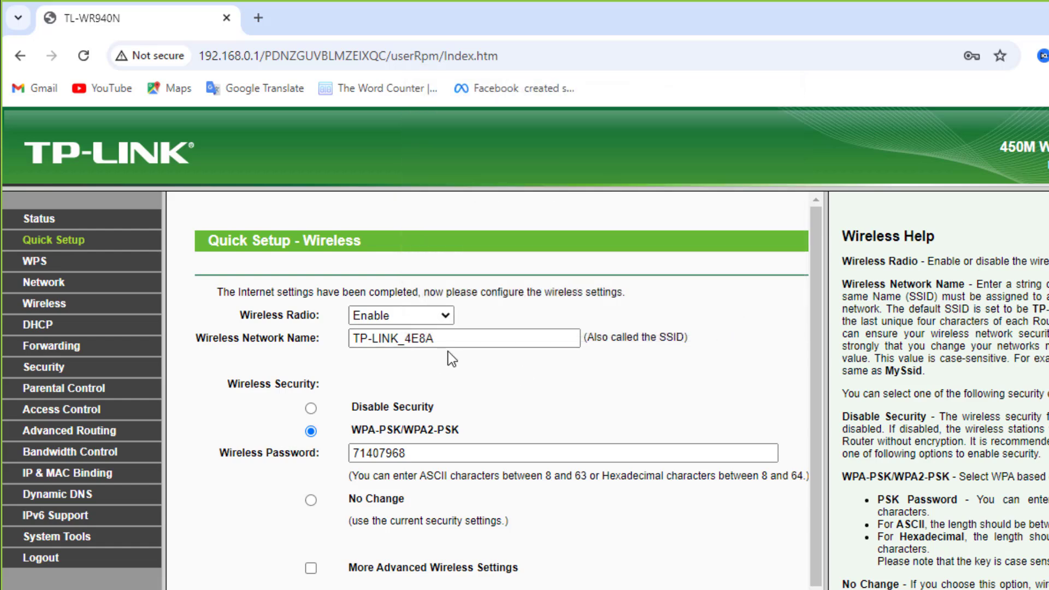
{"action": "left_click", "coordinate": [427, 336]}
{"action": "left_click_drag", "start_coordinate": [427, 337], "coordinate": [331, 344]}
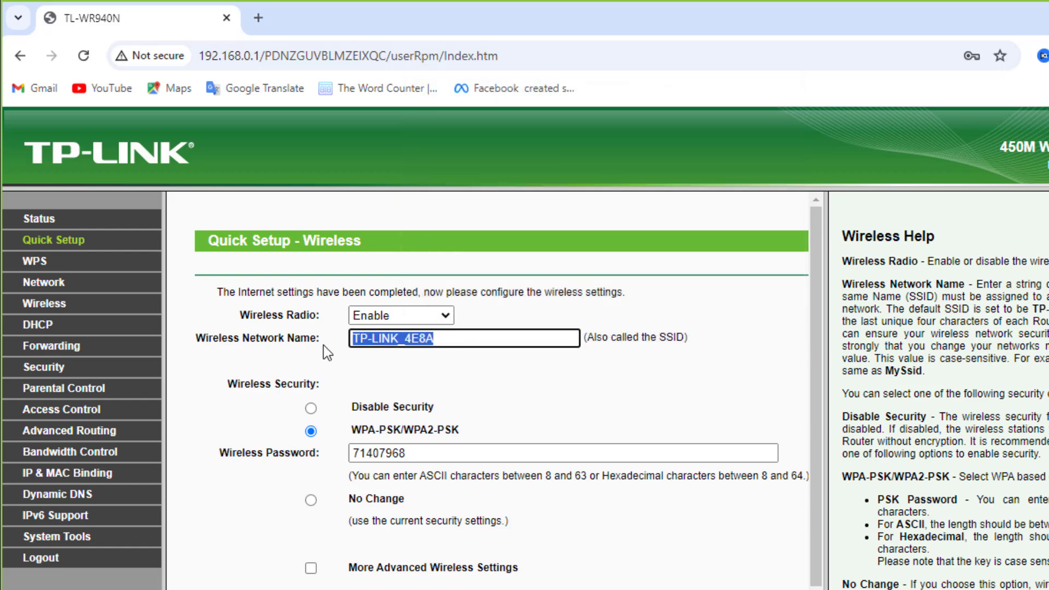
{"action": "key", "text": "BackSpace"}
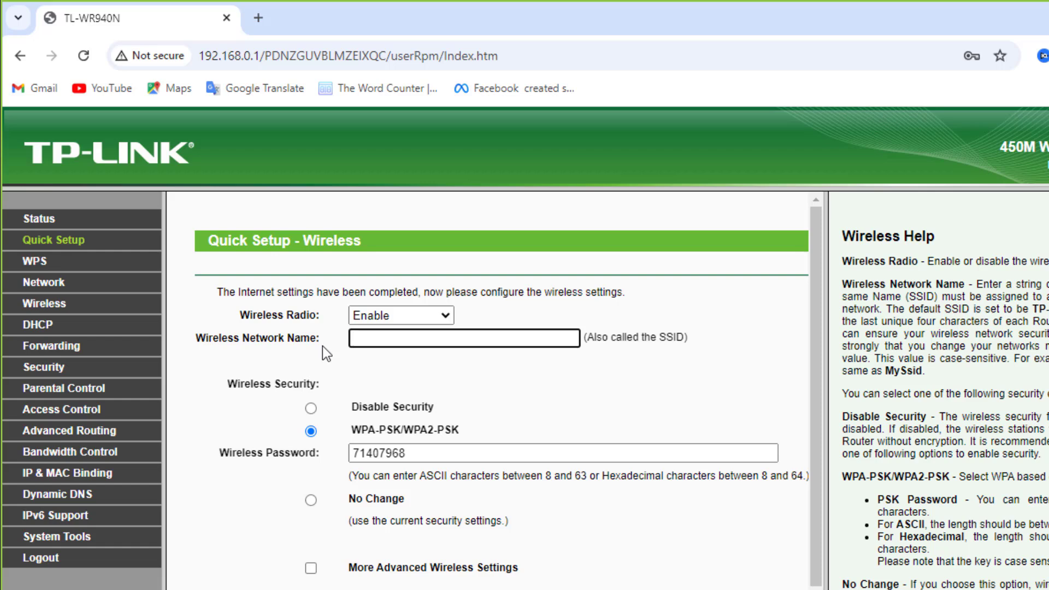
{"action": "type", "text": "IT"}
{"action": "type", "text": " Route"}
{"action": "type", "text": "r "}
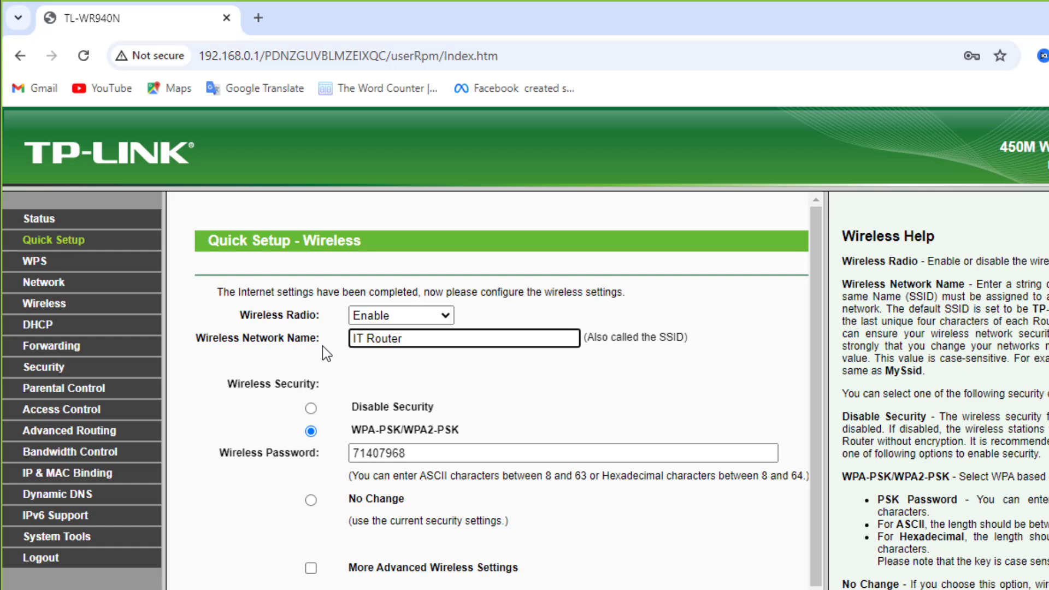
{"action": "type", "text": "2"}
{"action": "left_click_drag", "start_coordinate": [427, 457], "coordinate": [379, 453]}
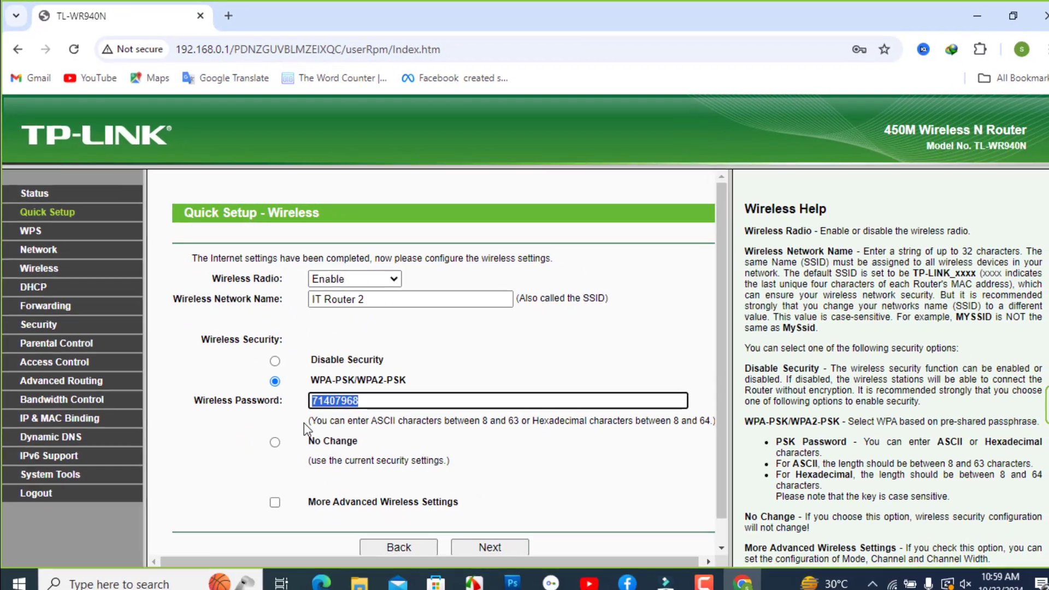
{"action": "key", "text": "BackSpace"}
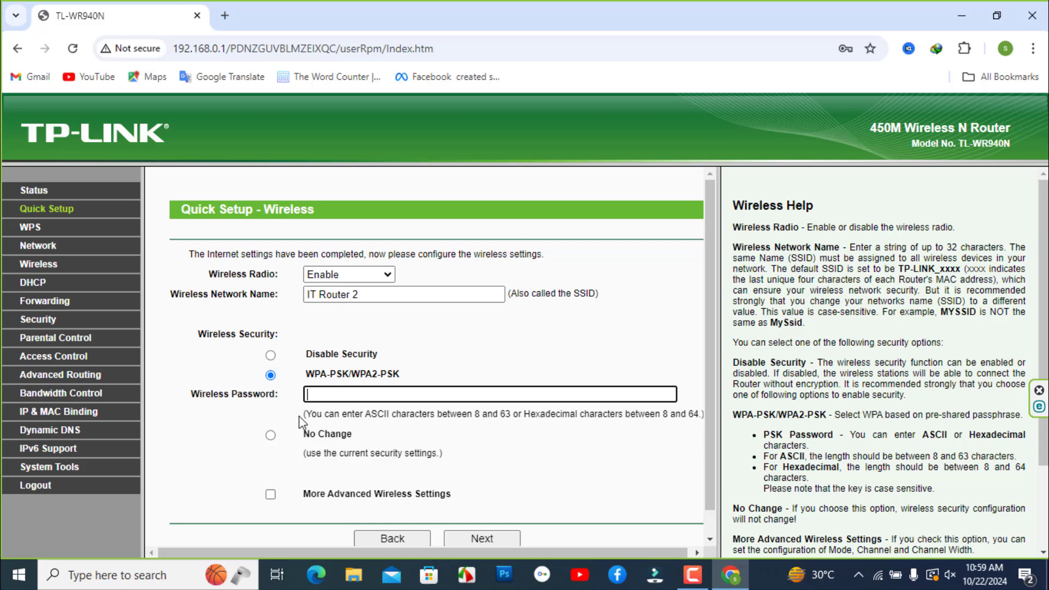
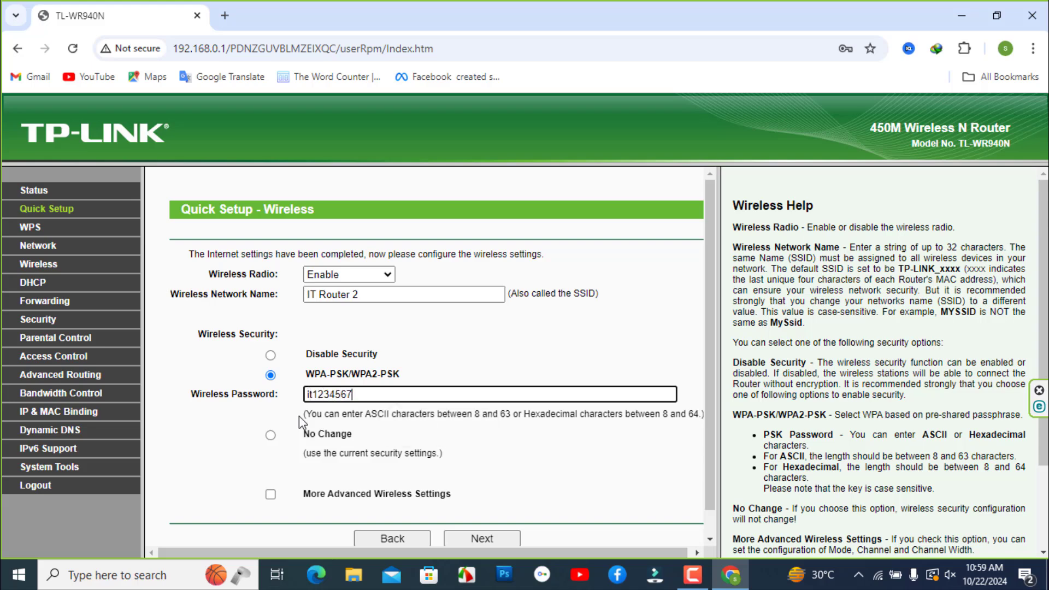
{"action": "scroll", "coordinate": [492, 410], "scroll_direction": "down", "scroll_amount": 2}
{"action": "left_click", "coordinate": [485, 513]}
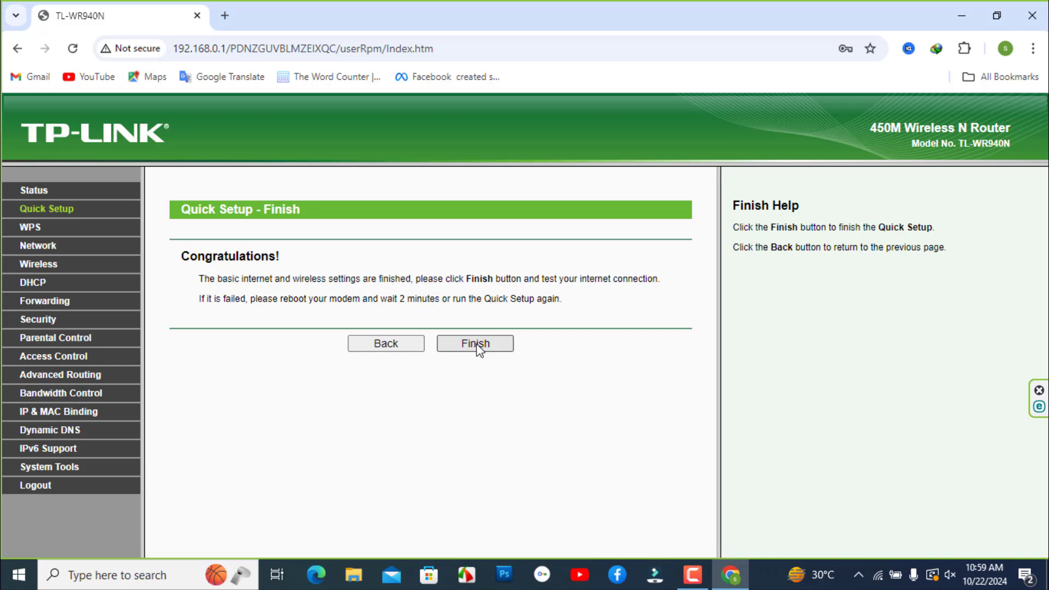
{"action": "left_click", "coordinate": [478, 345]}
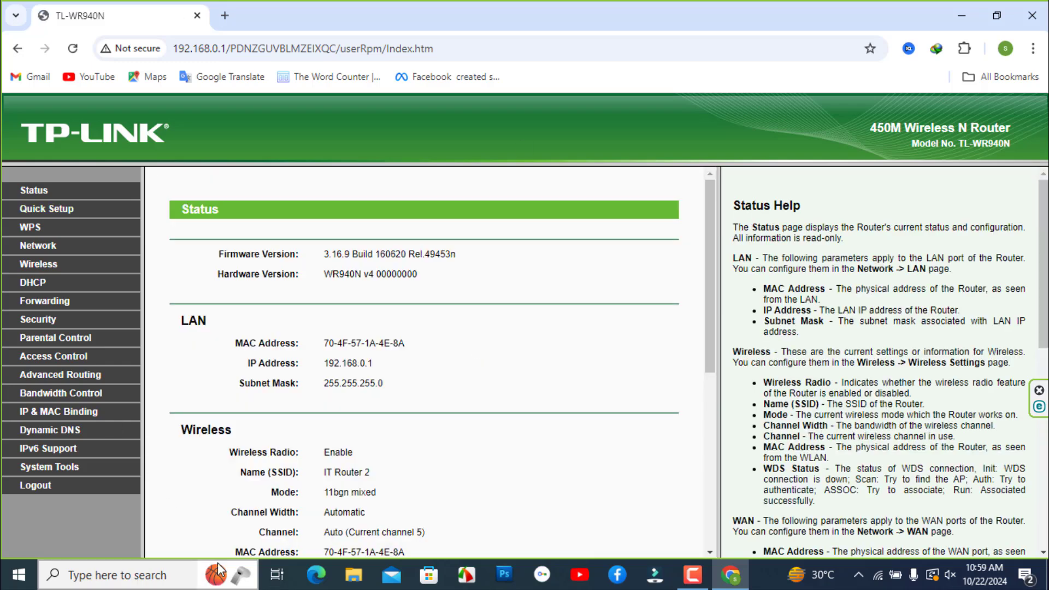
- Disconnect TP-LINK_4E8A from the taskbar Wi-Fi list
{"action": "left_click", "coordinate": [878, 579]}
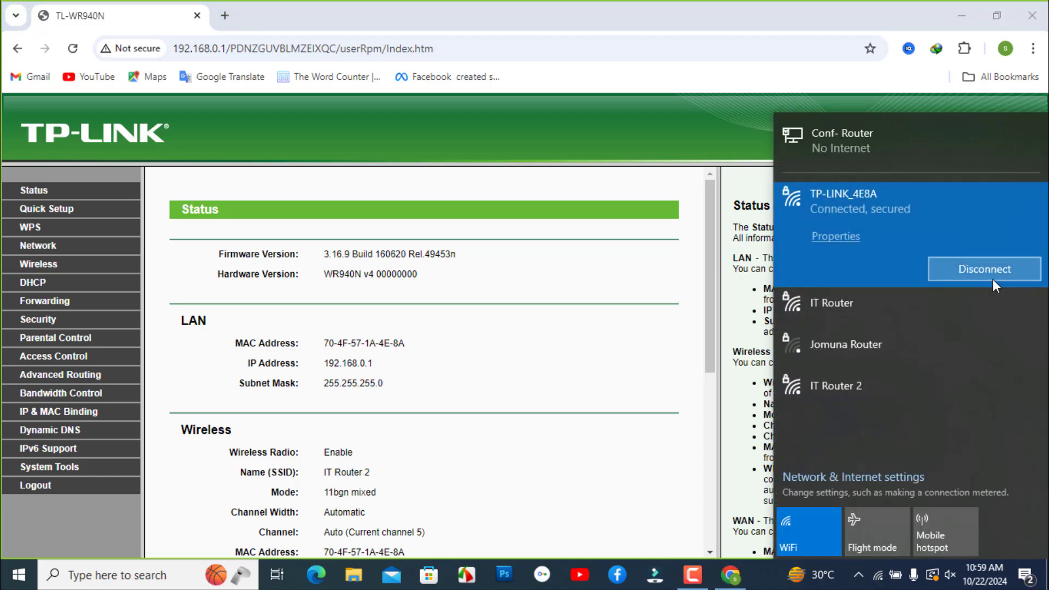
{"action": "left_click", "coordinate": [993, 273]}
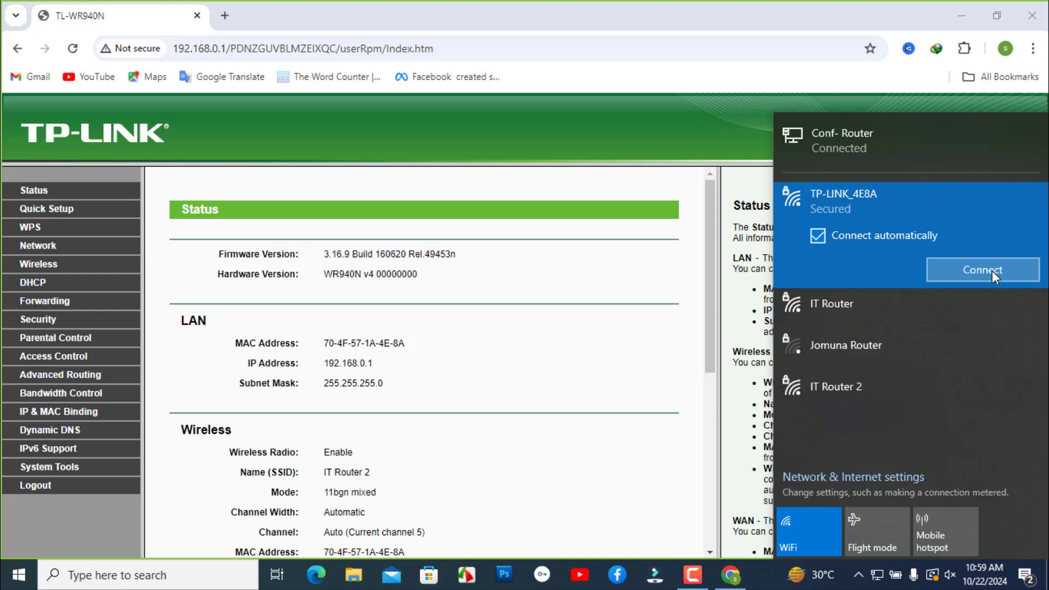